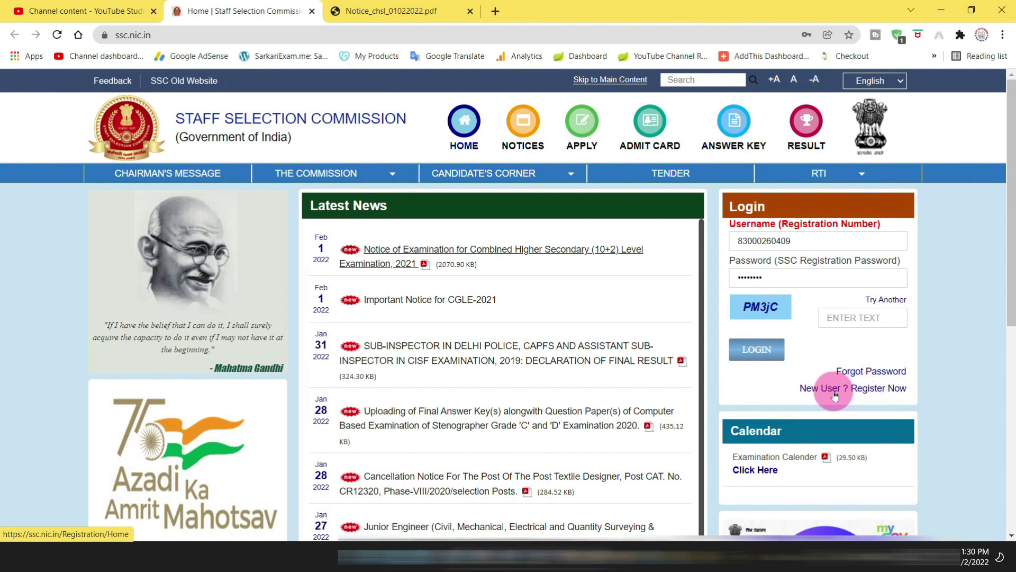
# Open the new user registration form and go to its Basic Details section
pyautogui.click(855, 390)
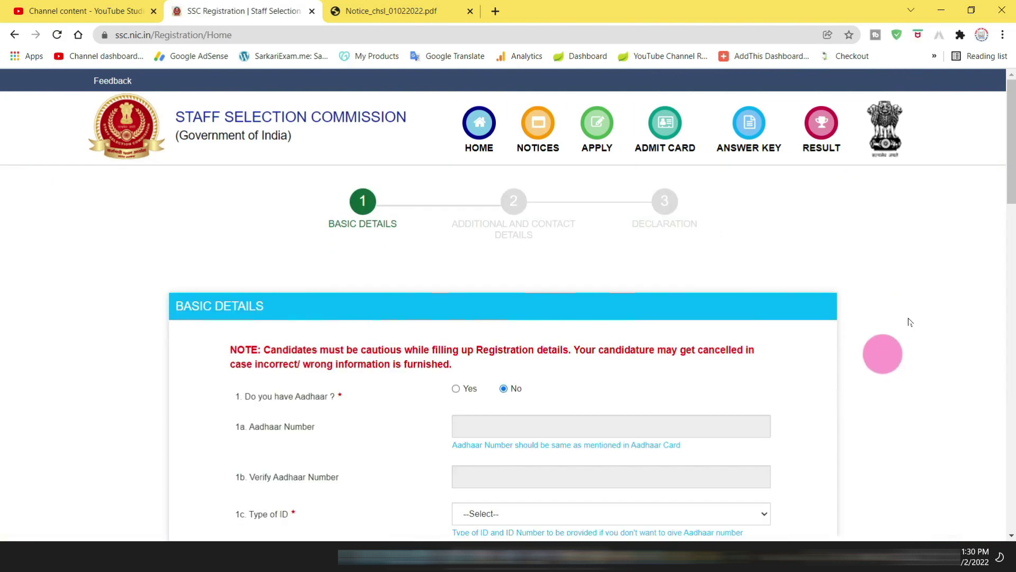
pyautogui.scroll(-2, 1009, 172)
pyautogui.scroll(-1, 1010, 175)
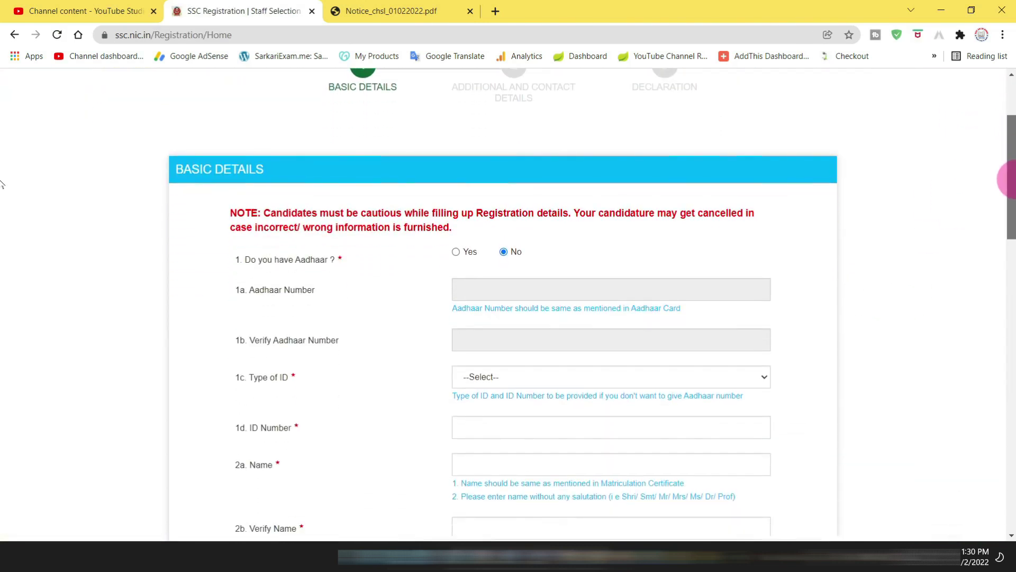
pyautogui.scroll(-2, 1010, 179)
# Check the alternative ID types offered without Aadhaar, and answer Yes to having Aadhaar
pyautogui.moveTo(248, 188); pyautogui.dragTo(440, 182)
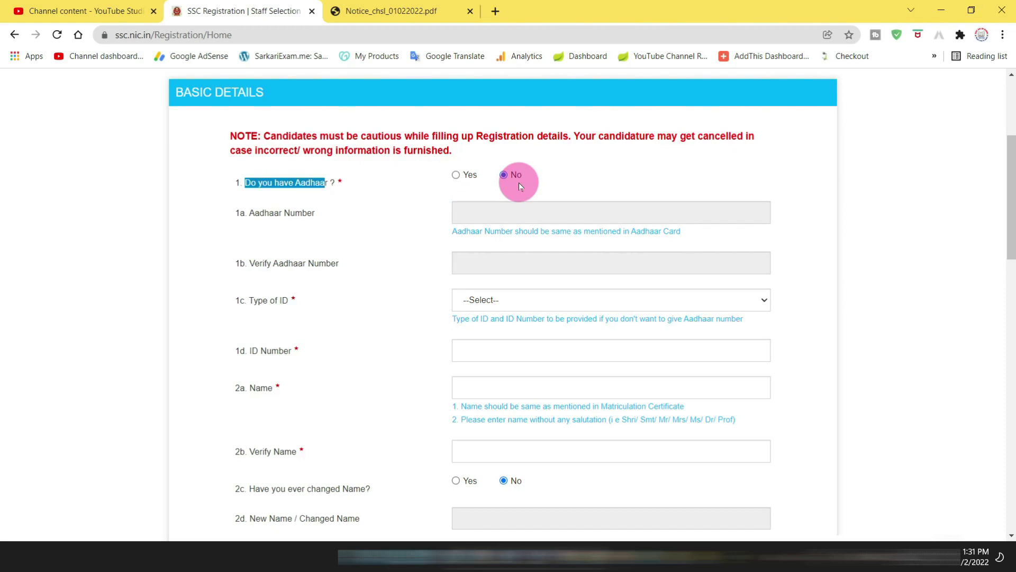
pyautogui.click(487, 296)
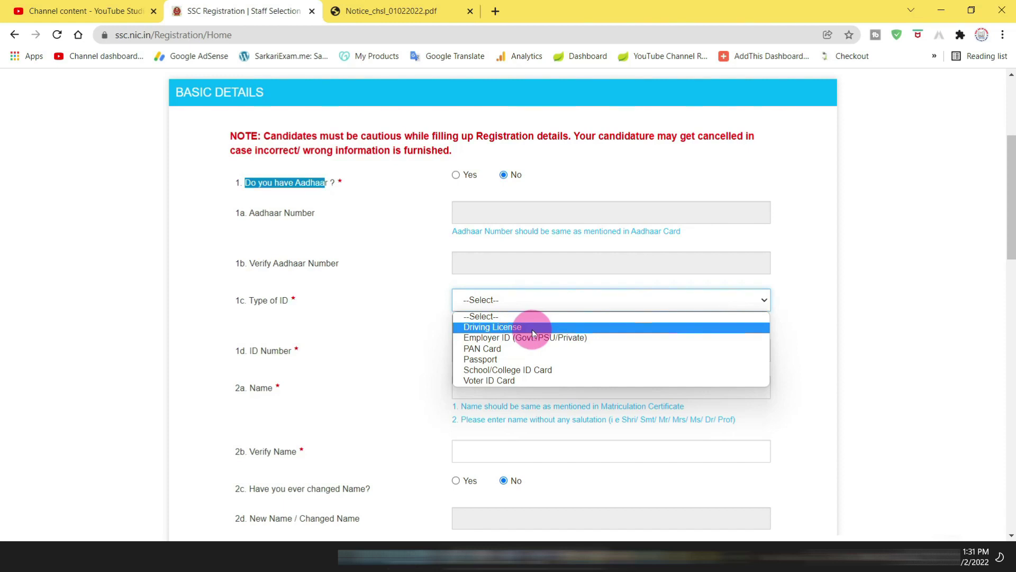
pyautogui.click(455, 182)
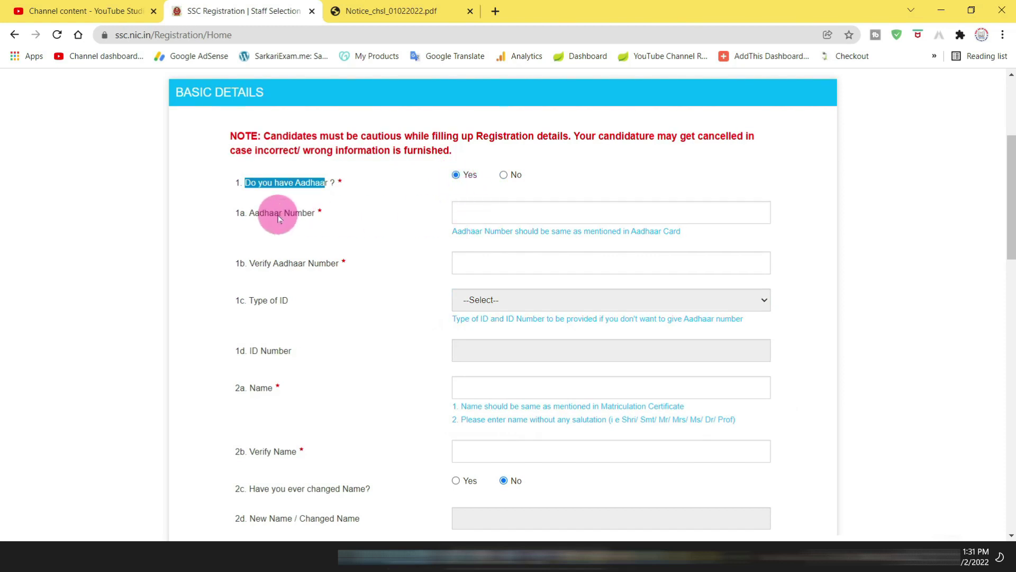
# Review the Aadhaar number, name and changed-name fields together with their verification fields
pyautogui.moveTo(254, 213); pyautogui.dragTo(358, 253)
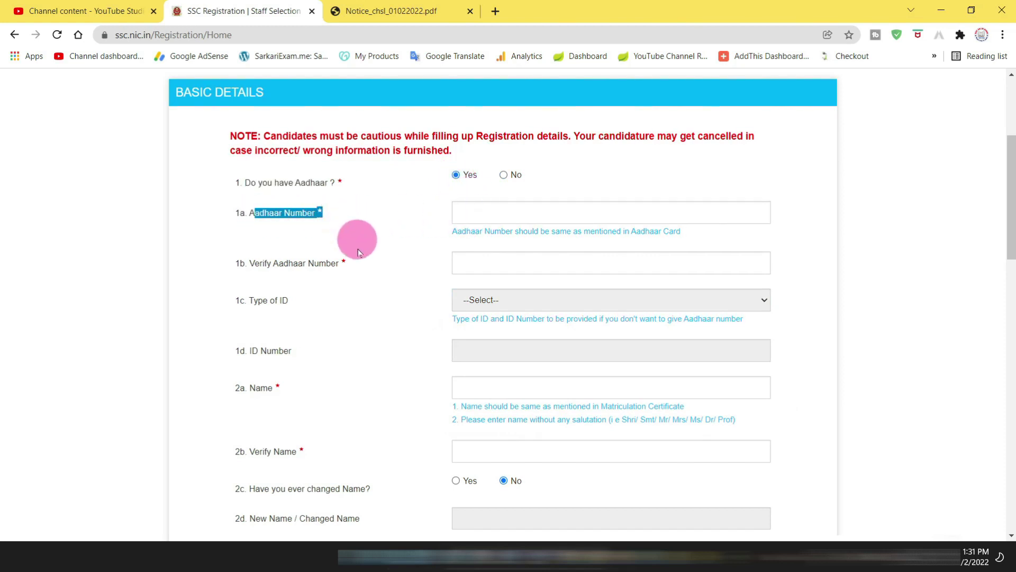
pyautogui.moveTo(245, 264); pyautogui.dragTo(478, 264)
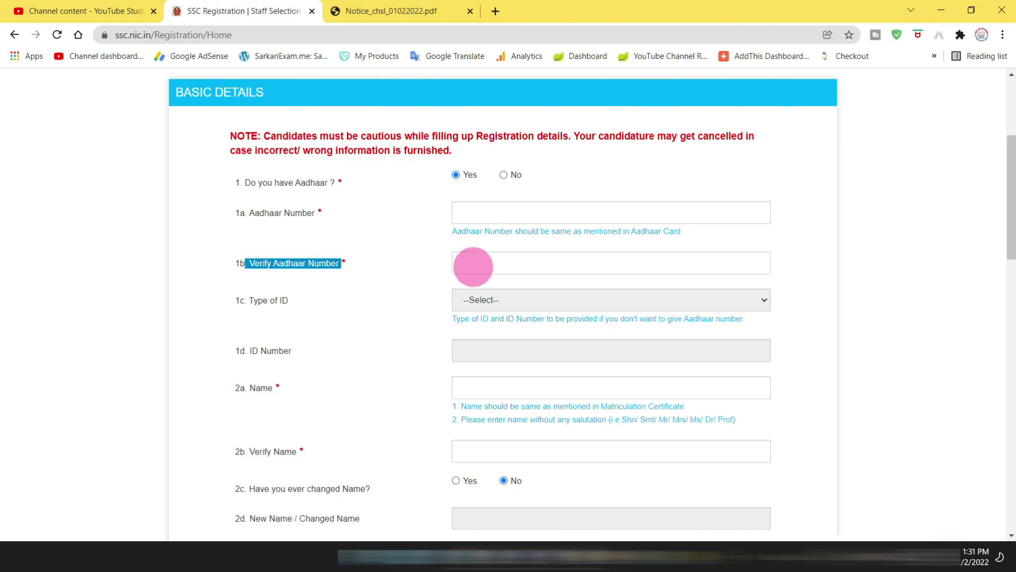
pyautogui.scroll(-2, 298, 274)
pyautogui.moveTo(250, 271); pyautogui.dragTo(298, 273)
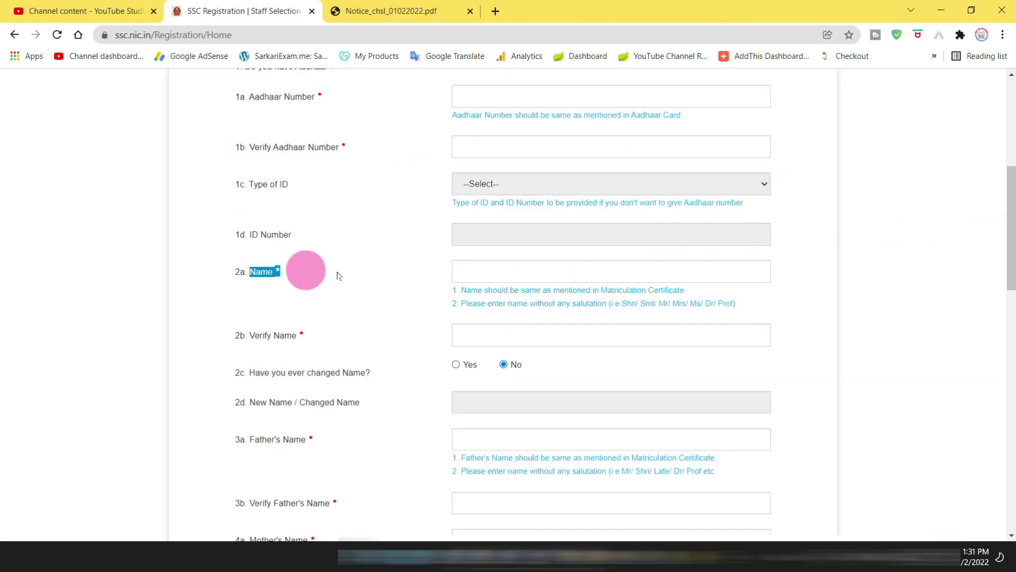
pyautogui.moveTo(235, 336); pyautogui.dragTo(299, 336)
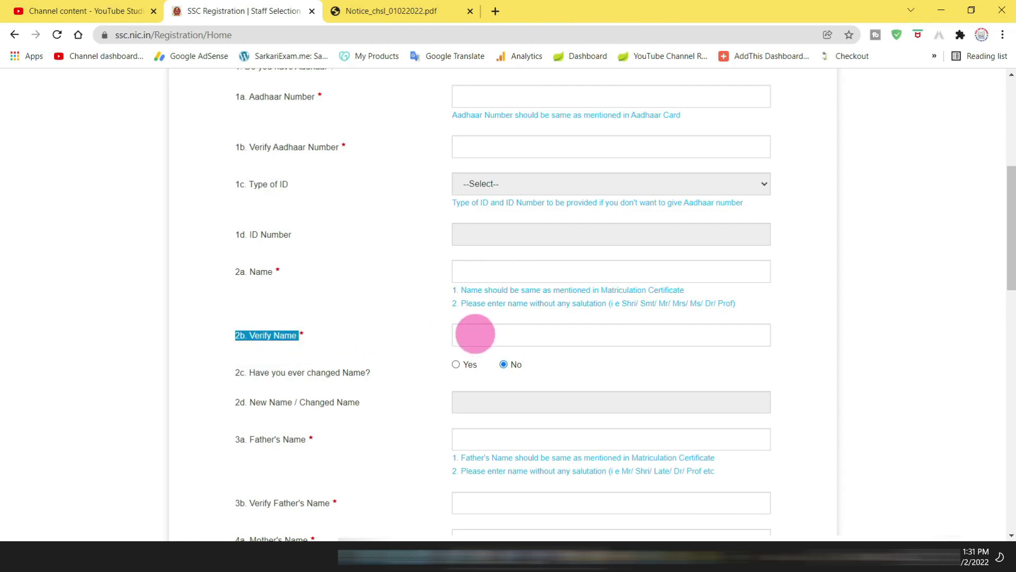
pyautogui.moveTo(244, 376); pyautogui.dragTo(379, 377)
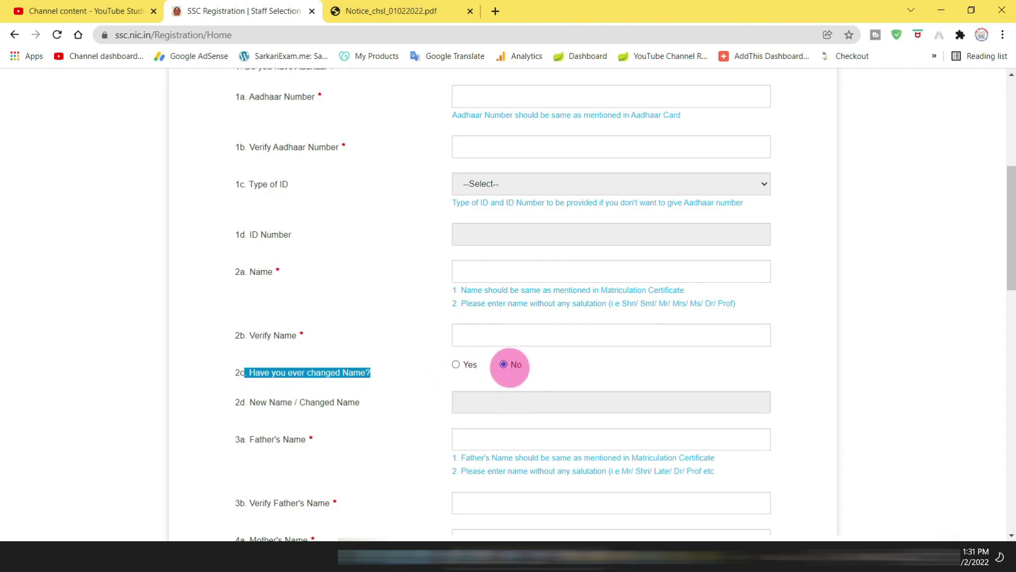
# Review the father's name, mother's name and date of birth fields, including the required date format and verification fields
pyautogui.moveTo(1008, 220); pyautogui.dragTo(1008, 280)
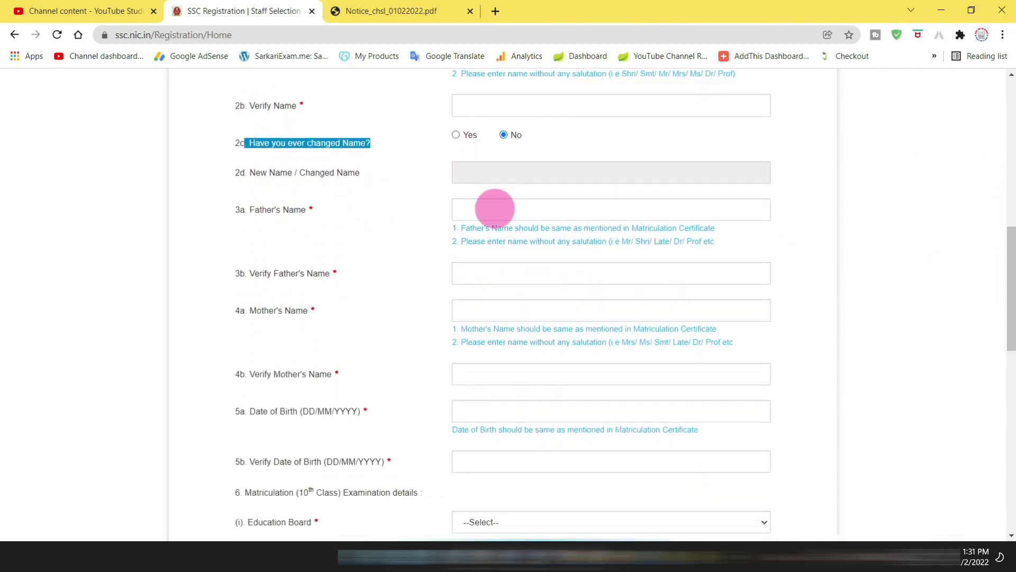
pyautogui.moveTo(243, 274); pyautogui.dragTo(354, 280)
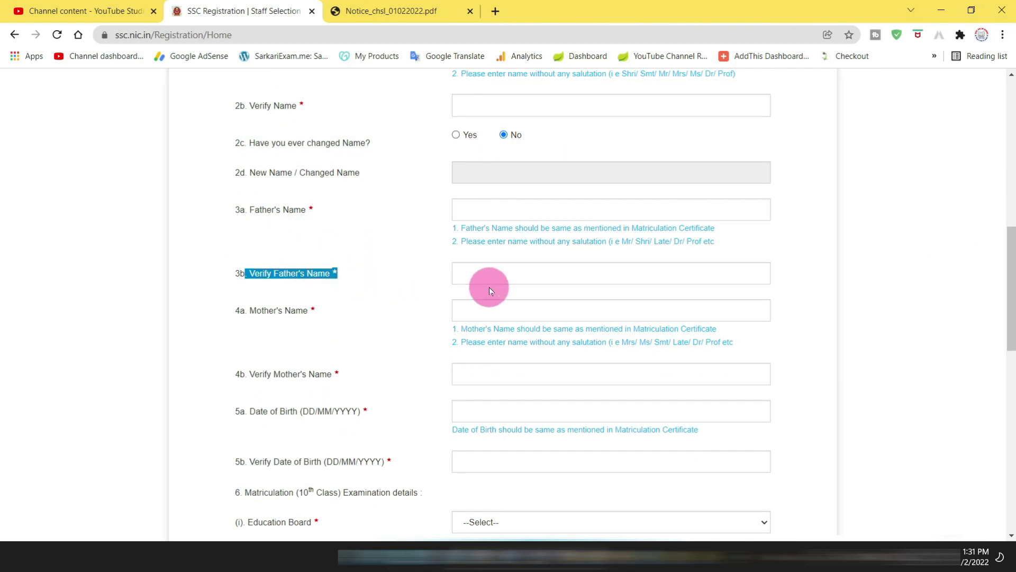
pyautogui.moveTo(249, 311); pyautogui.dragTo(337, 319)
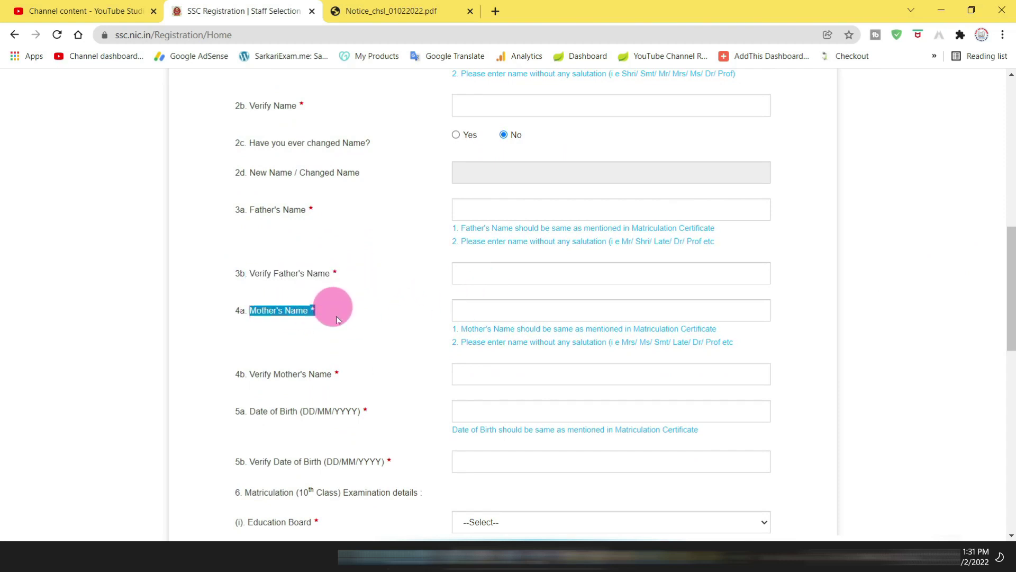
pyautogui.moveTo(245, 373); pyautogui.dragTo(343, 379)
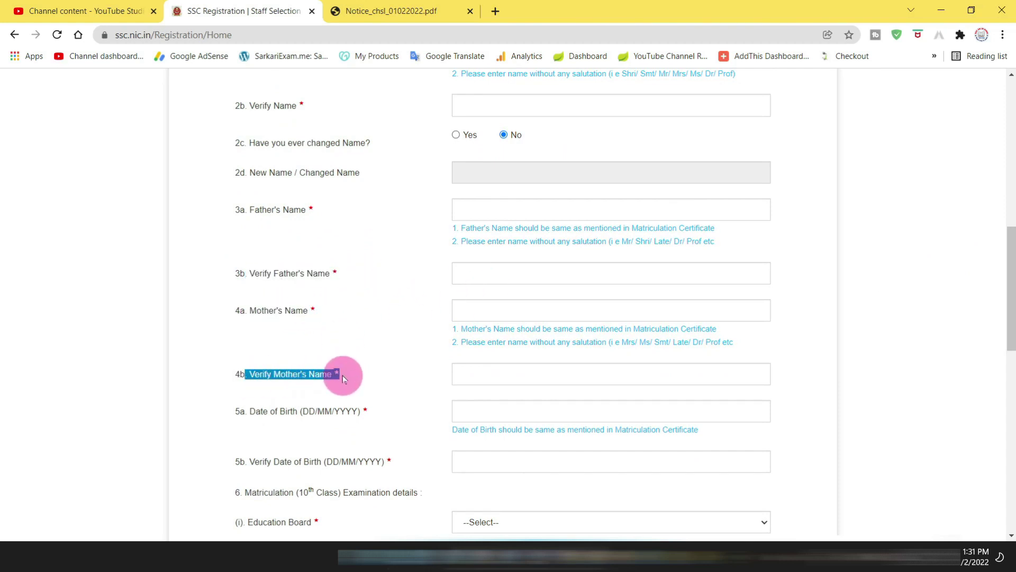
pyautogui.moveTo(1011, 295); pyautogui.dragTo(1011, 342)
pyautogui.moveTo(254, 253); pyautogui.dragTo(374, 231)
pyautogui.click(303, 237)
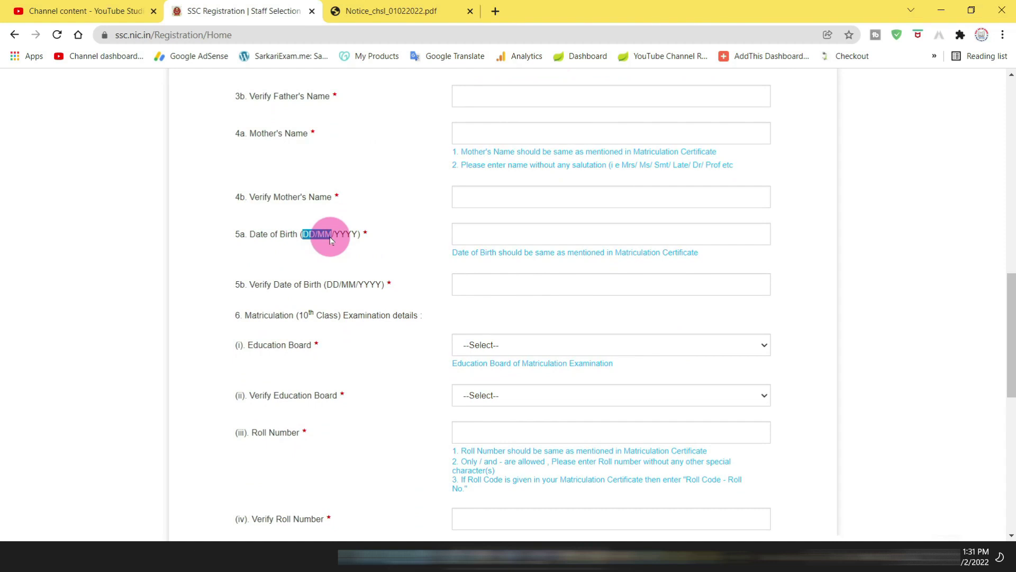
pyautogui.moveTo(248, 284); pyautogui.dragTo(390, 285)
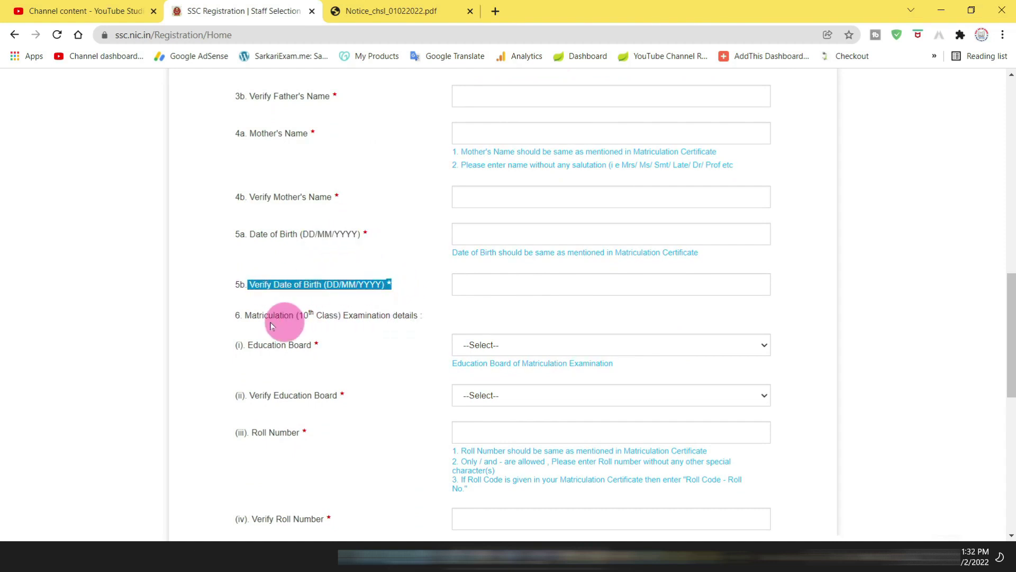
# Set the matriculation Education Board to Uttar Pradesh Board of Secondary Sanskrit Education
pyautogui.click(245, 318)
pyautogui.moveTo(265, 326); pyautogui.dragTo(411, 322)
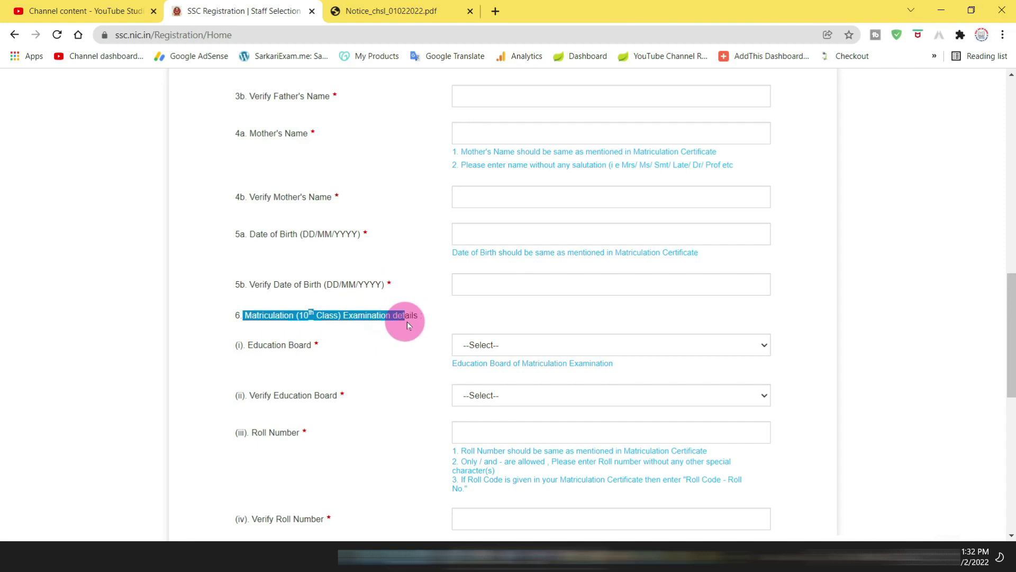
pyautogui.click(500, 344)
pyautogui.scroll(-15, 513, 299)
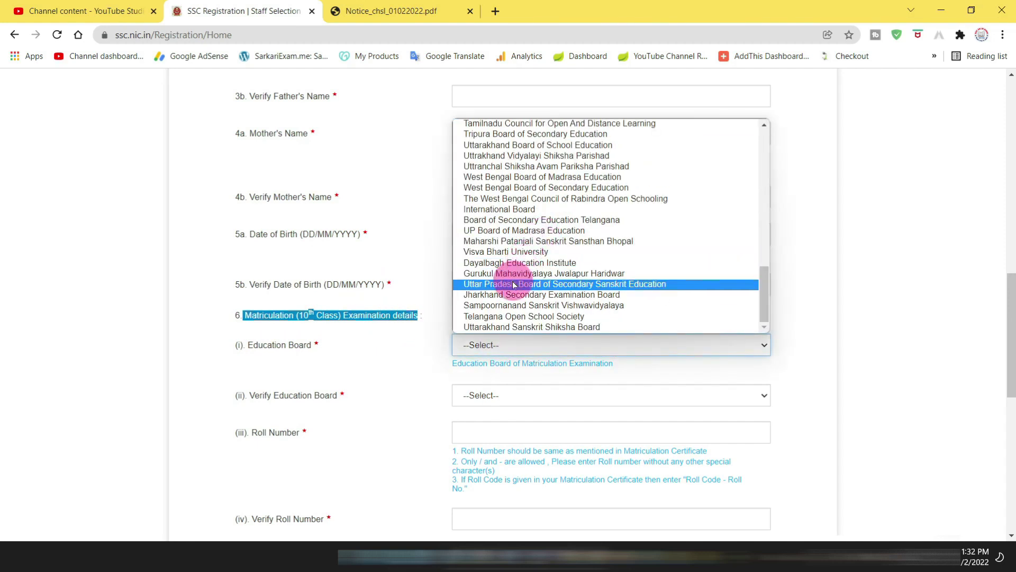
pyautogui.click(529, 281)
# Set Verify Education Board to Uttar Pradesh Board of Secondary Sanskrit Education
pyautogui.moveTo(1010, 317); pyautogui.dragTo(1009, 348)
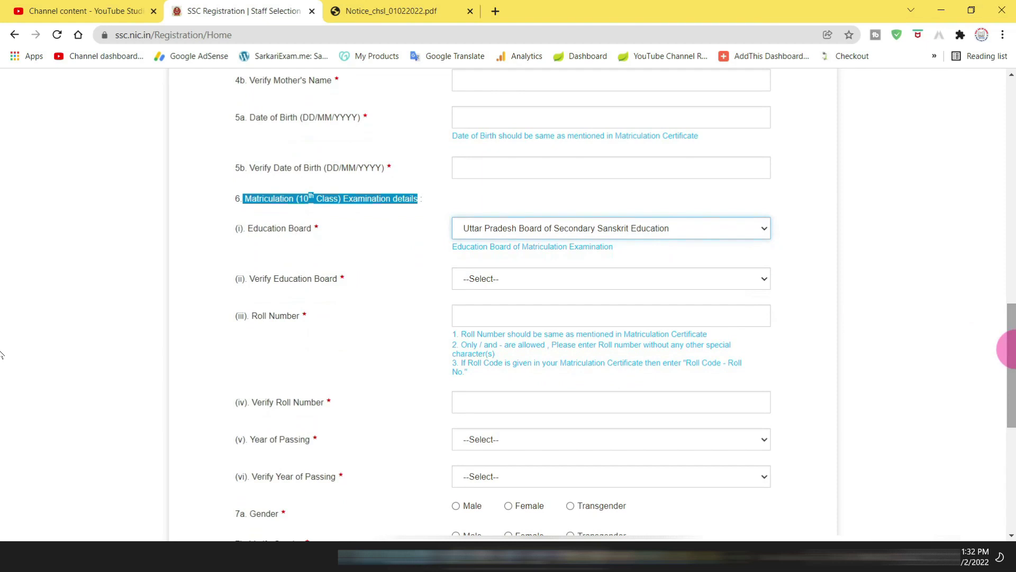
pyautogui.click(504, 279)
pyautogui.scroll(-7, 507, 278)
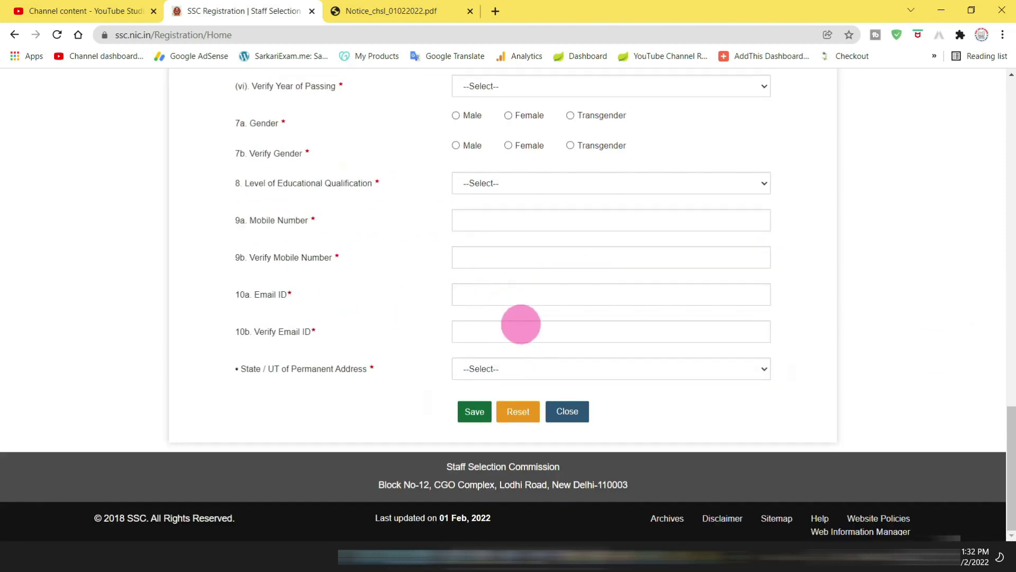
pyautogui.scroll(7, 516, 320)
pyautogui.click(499, 244)
pyautogui.scroll(-10, 521, 390)
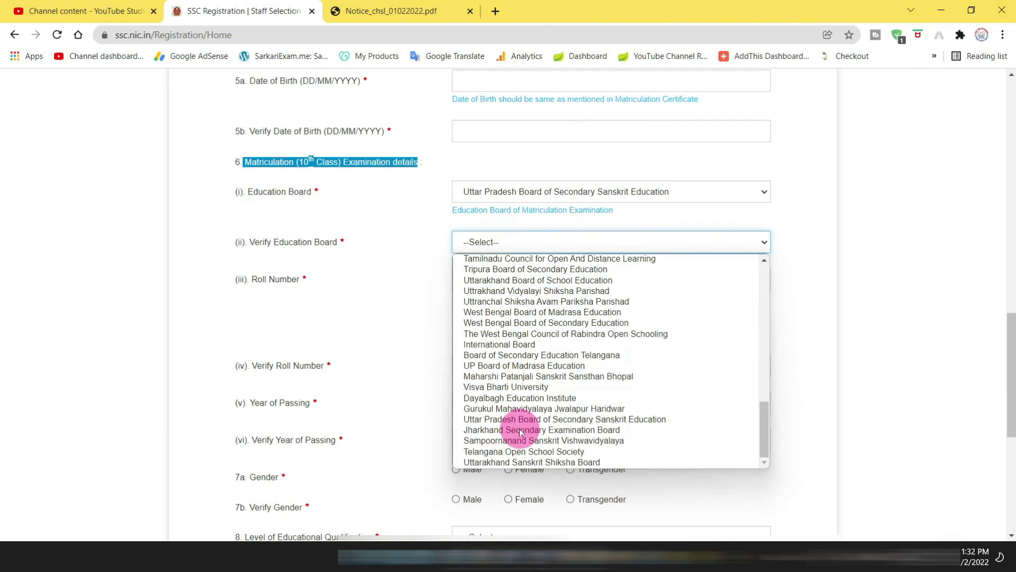
pyautogui.click(504, 420)
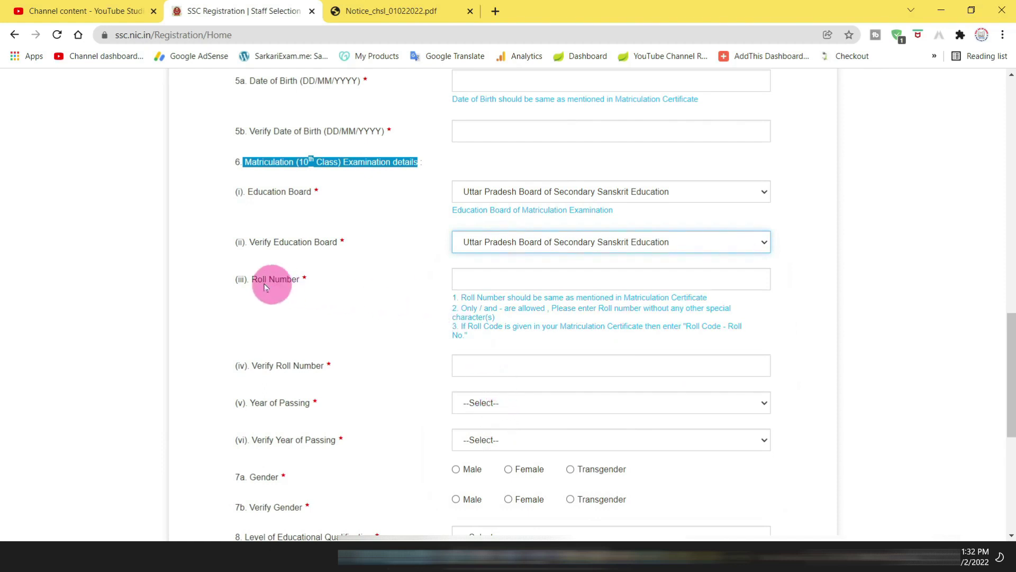
# Examine the matriculation roll number and year of passing fields, their verification fields and the available years
pyautogui.moveTo(251, 283); pyautogui.dragTo(300, 279)
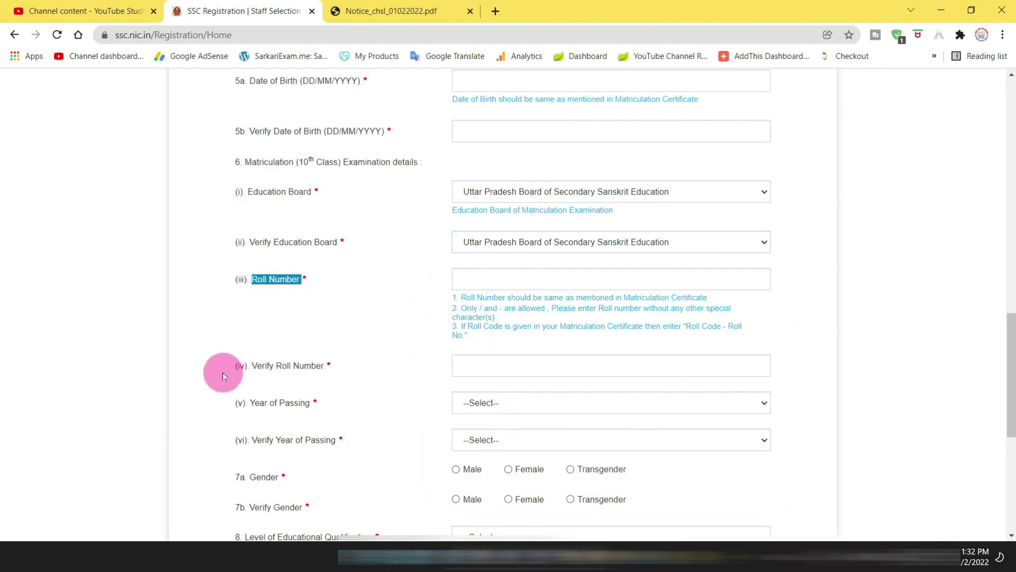
pyautogui.moveTo(248, 365); pyautogui.dragTo(374, 370)
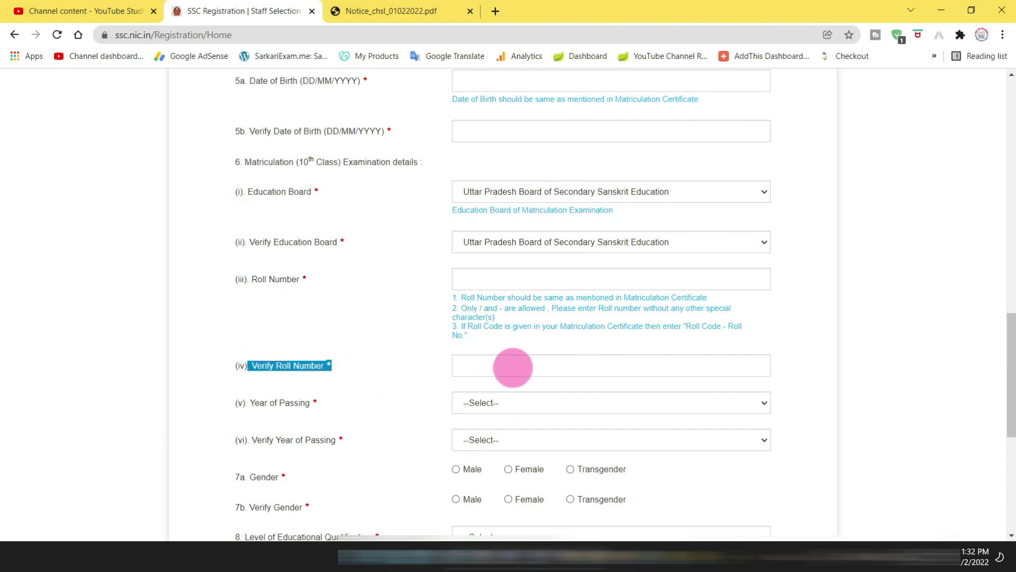
pyautogui.moveTo(236, 403); pyautogui.dragTo(329, 402)
pyautogui.click(488, 405)
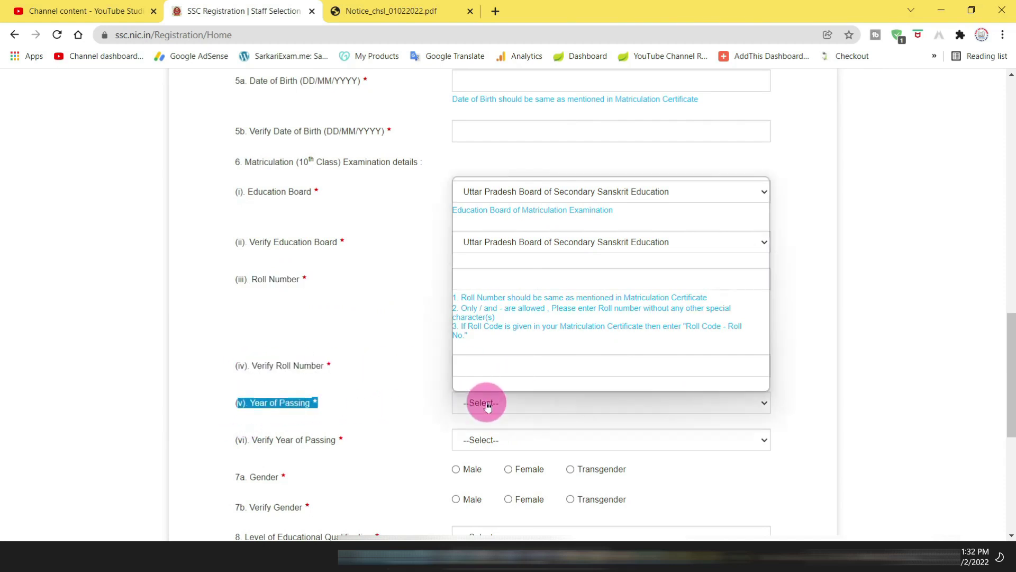
pyautogui.click(391, 316)
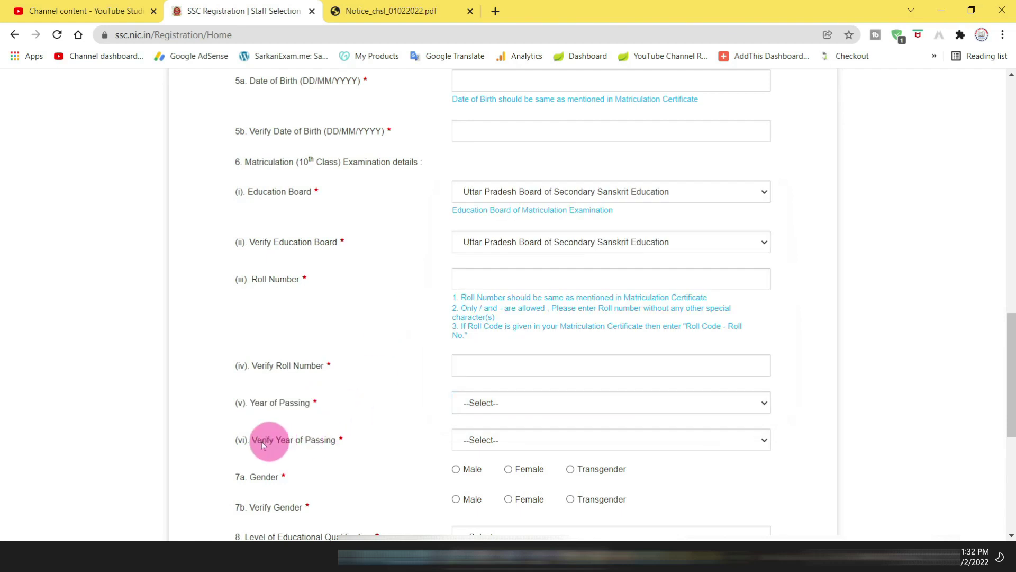
pyautogui.moveTo(260, 444); pyautogui.dragTo(344, 442)
pyautogui.click(494, 443)
pyautogui.scroll(-8, 532, 338)
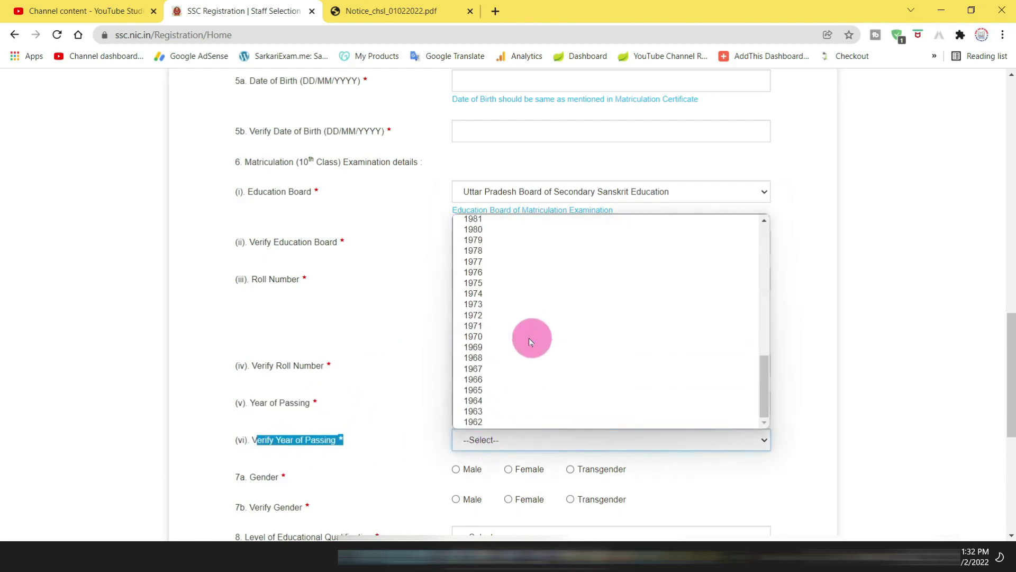
pyautogui.click(160, 366)
# Set Gender and Verify Gender to Male, and the Level of Educational Qualification to Higher Secondary (10+2)
pyautogui.moveTo(1008, 360); pyautogui.dragTo(1008, 418)
pyautogui.moveTo(249, 260); pyautogui.dragTo(450, 252)
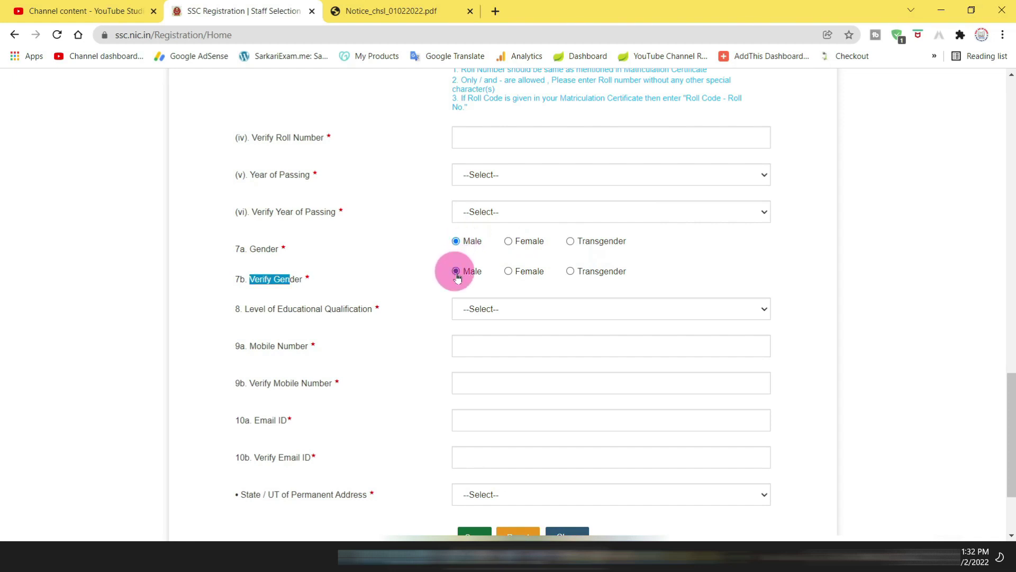
pyautogui.moveTo(245, 312); pyautogui.dragTo(381, 313)
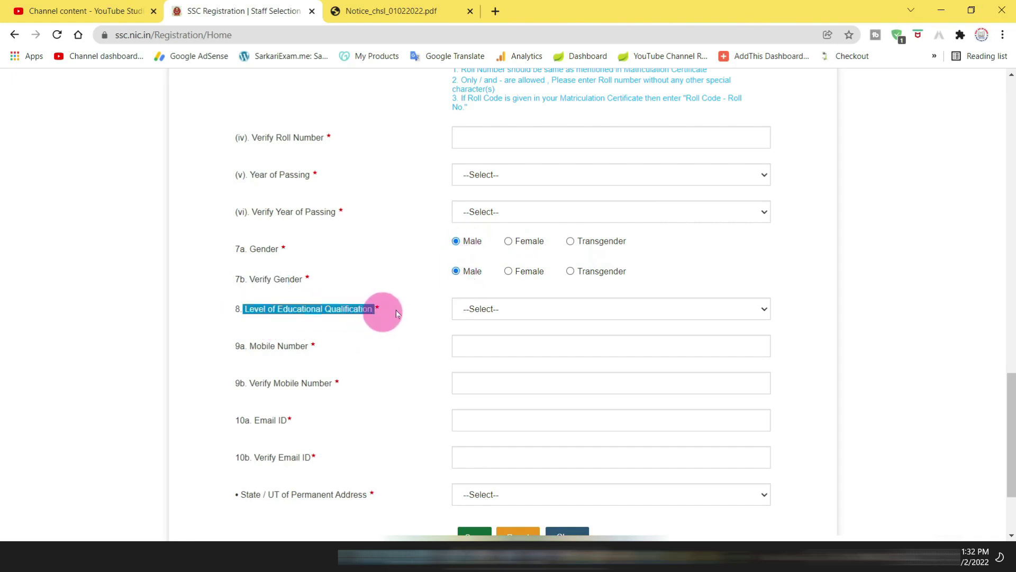
pyautogui.click(520, 312)
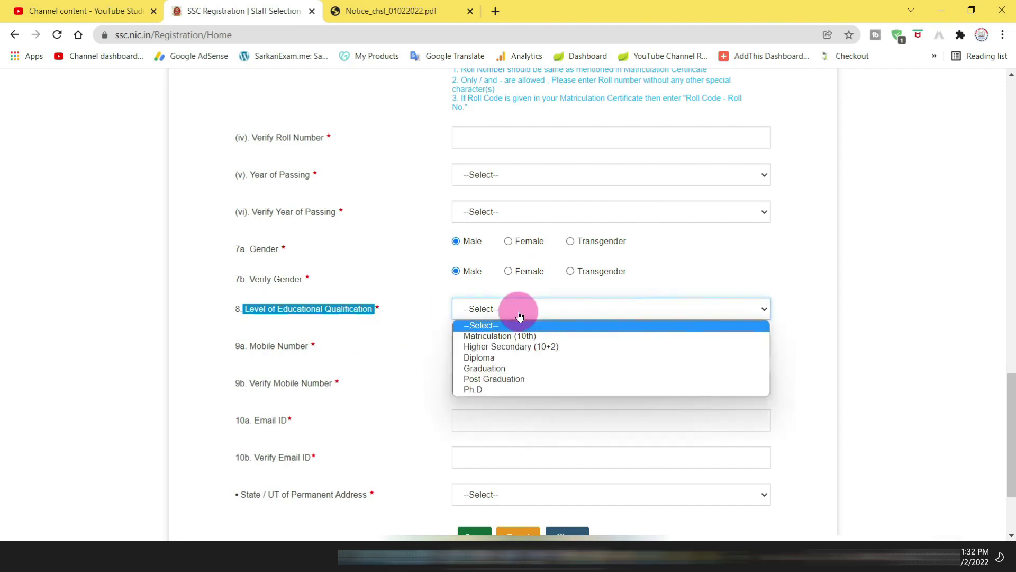
pyautogui.click(521, 346)
# Review the mobile number and email ID fields with their verification fields, down to the end of the form
pyautogui.moveTo(240, 350); pyautogui.dragTo(479, 351)
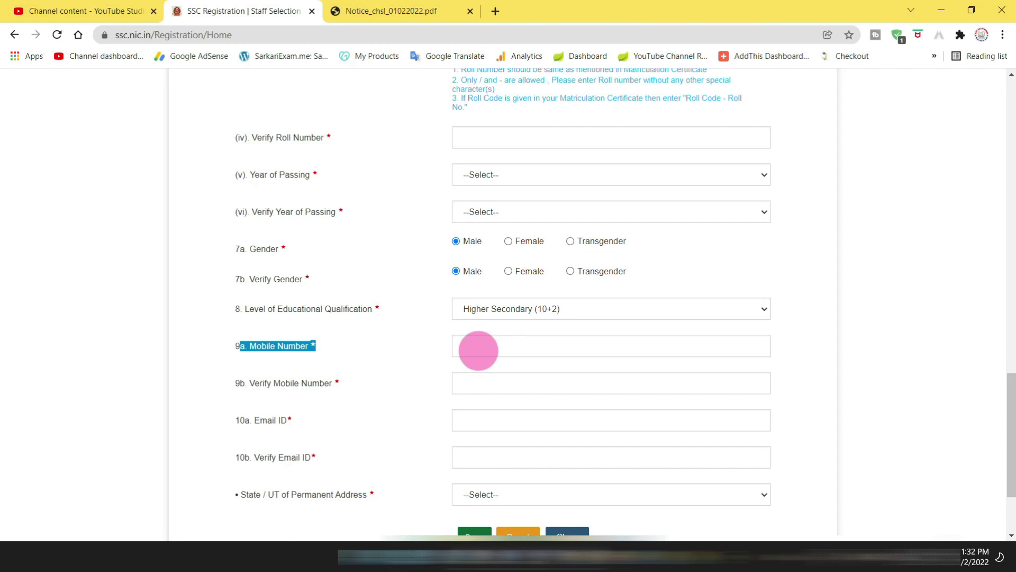
pyautogui.moveTo(245, 382); pyautogui.dragTo(492, 388)
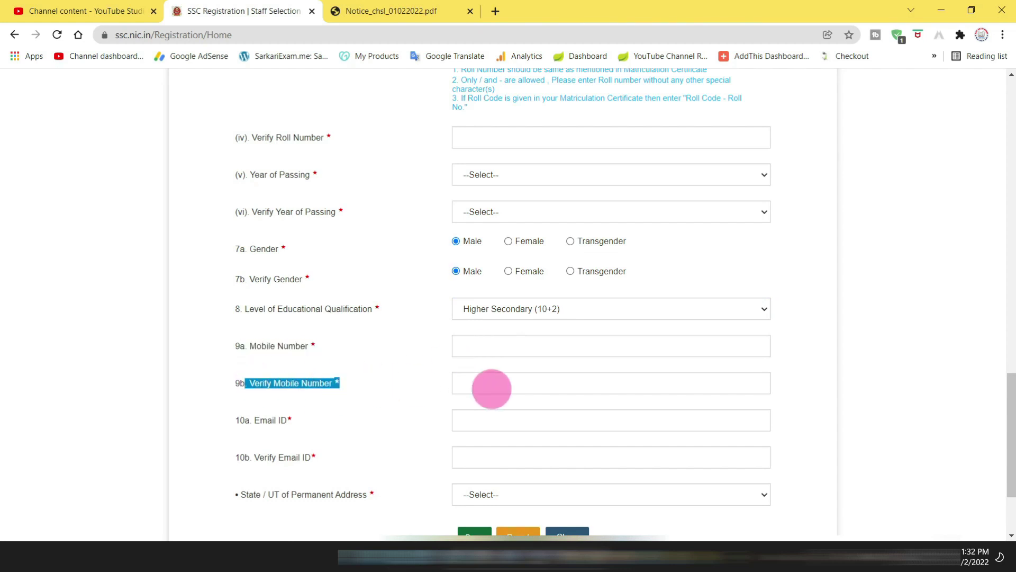
pyautogui.moveTo(254, 420); pyautogui.dragTo(480, 423)
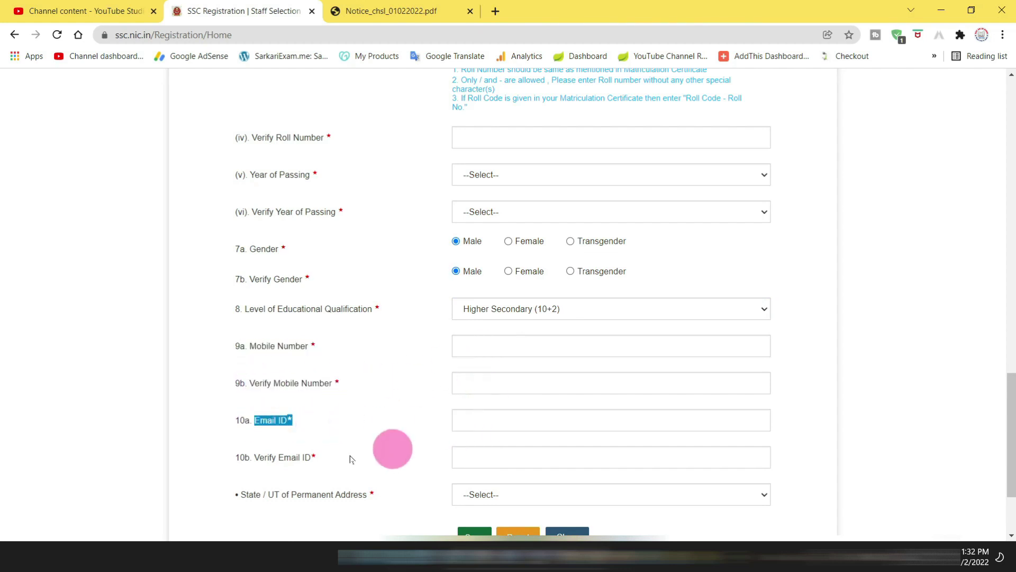
pyautogui.moveTo(246, 456); pyautogui.dragTo(517, 457)
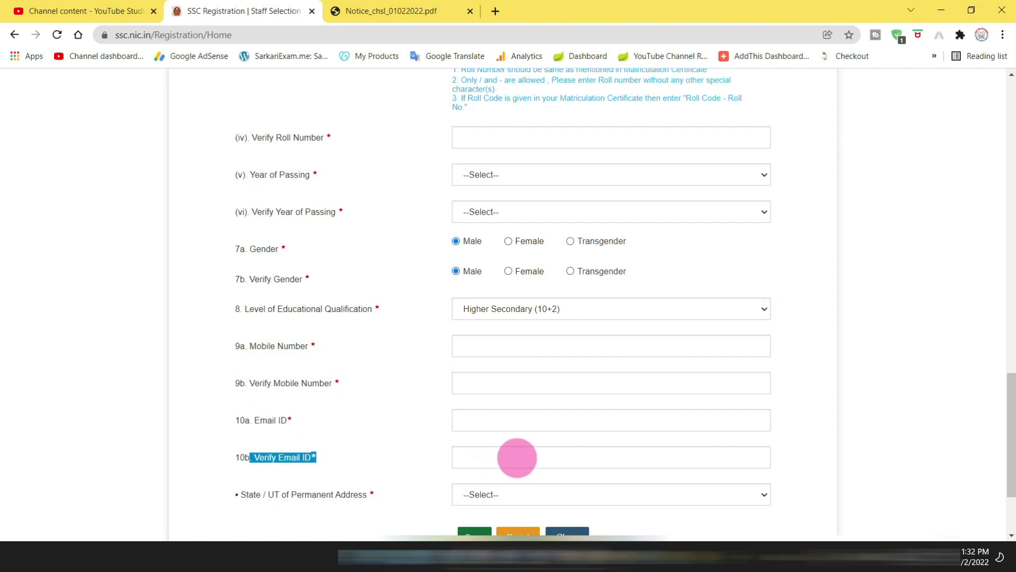
pyautogui.moveTo(1010, 422); pyautogui.dragTo(900, 452)
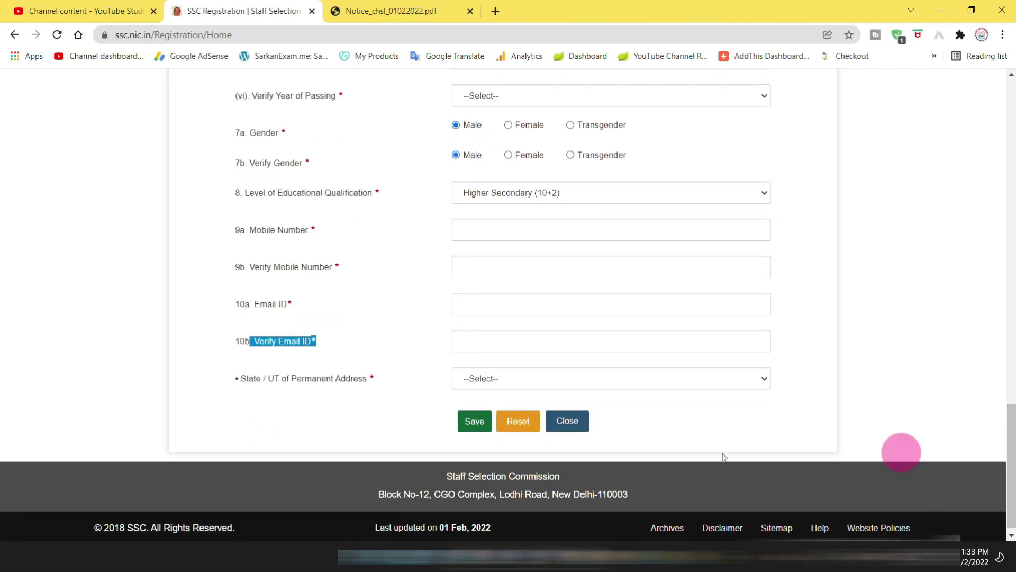
# Set the State / UT of Permanent Address to Uttar Pradesh and look back over the form entries from the matriculation details down
pyautogui.moveTo(249, 398); pyautogui.dragTo(363, 386)
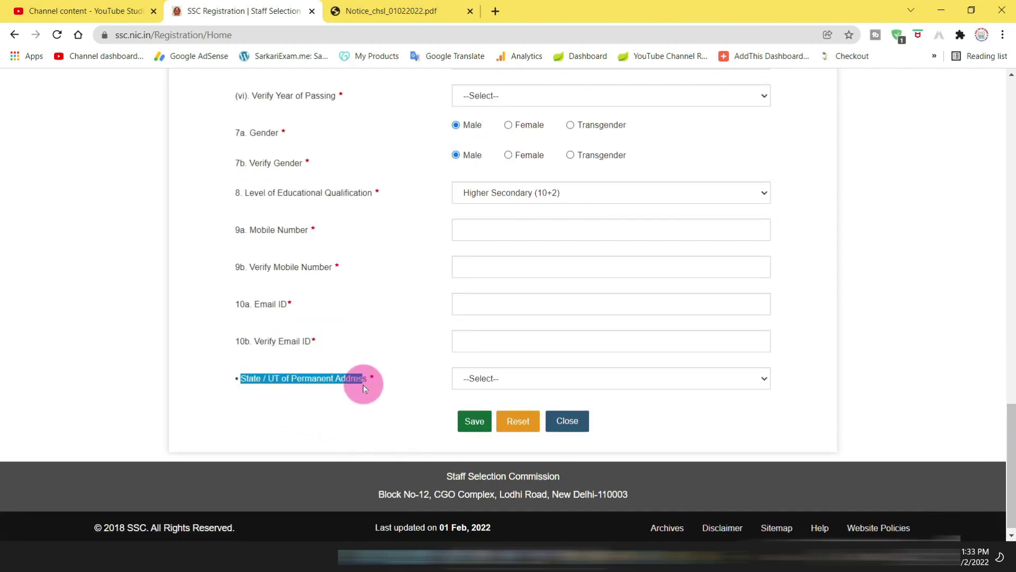
pyautogui.click(506, 385)
pyautogui.scroll(-4, 529, 306)
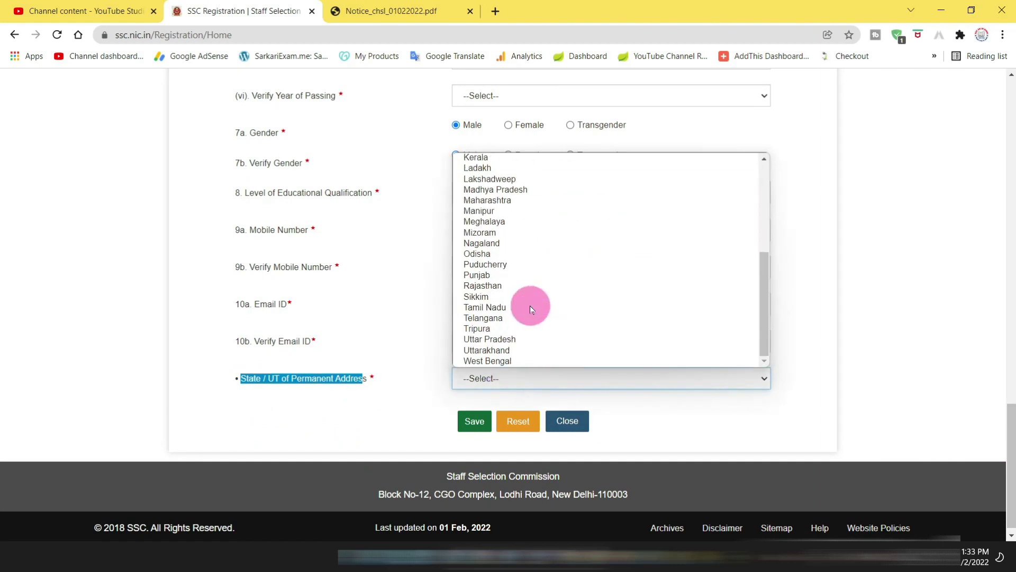
pyautogui.click(505, 339)
pyautogui.scroll(15, 505, 341)
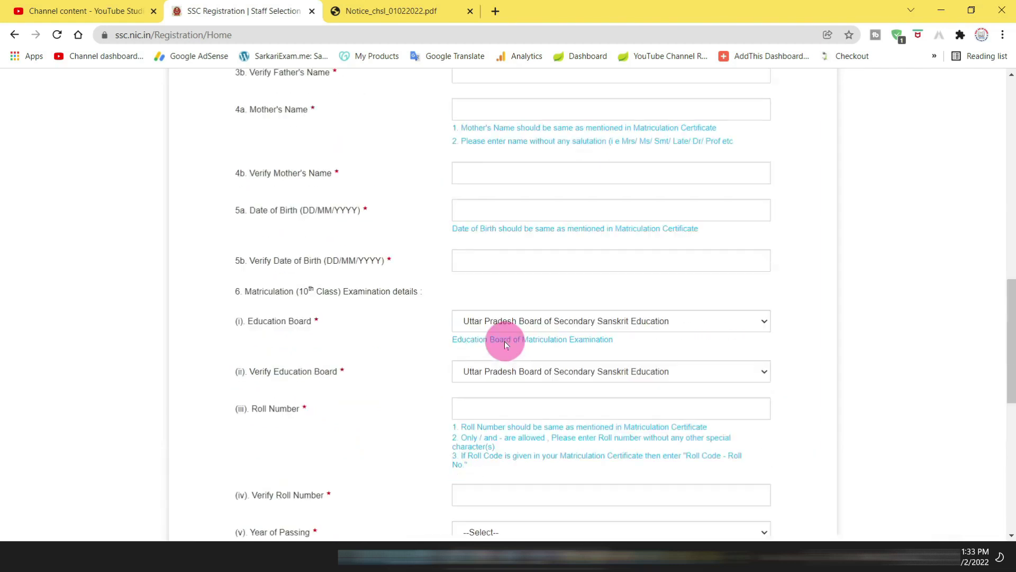
pyautogui.scroll(-10, 505, 341)
pyautogui.scroll(-7, 505, 340)
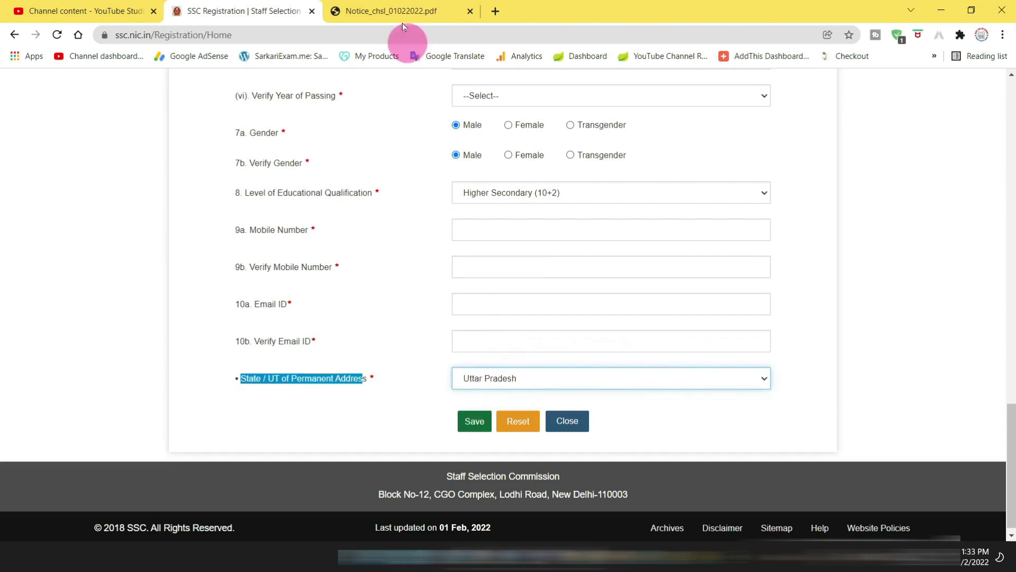
# Switch to Notice_chsl_01022022.pdf and review the sample Additional and Contact Details form in Annexure-IIIA, from category to contact details for other nationals
pyautogui.click(390, 13)
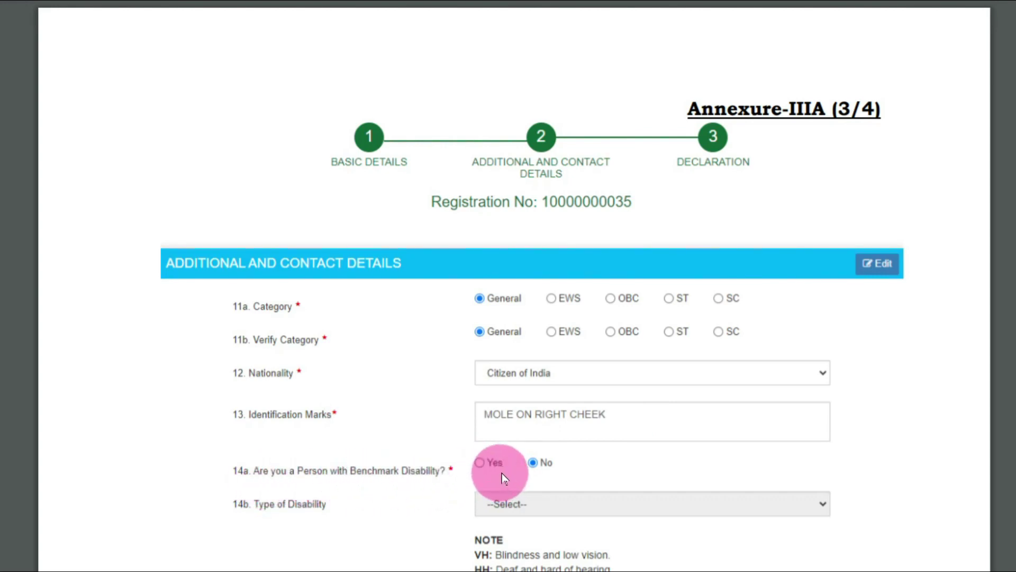
pyautogui.scroll(-10, 680, 448)
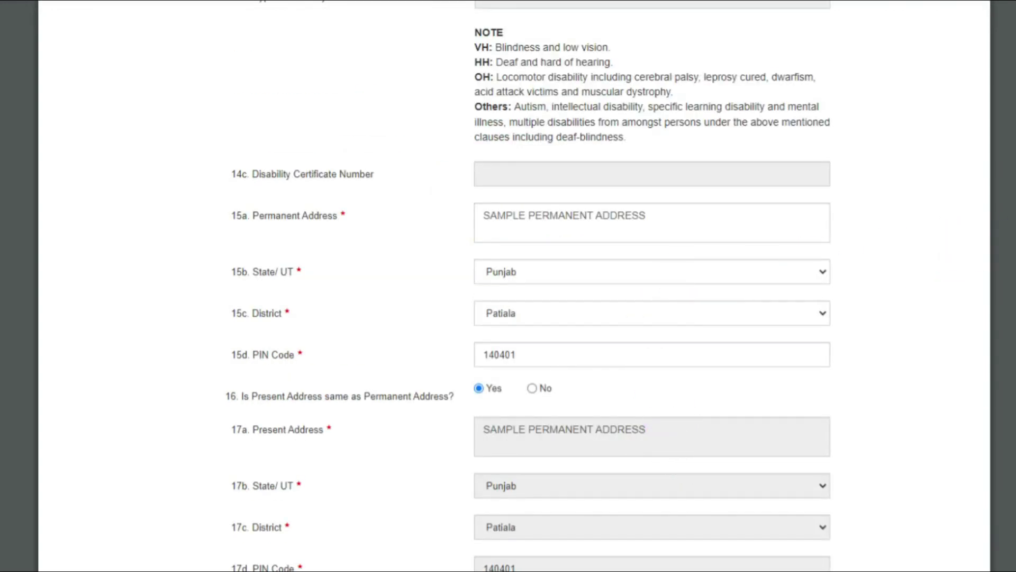
pyautogui.scroll(10, 851, 324)
pyautogui.scroll(-3, 851, 324)
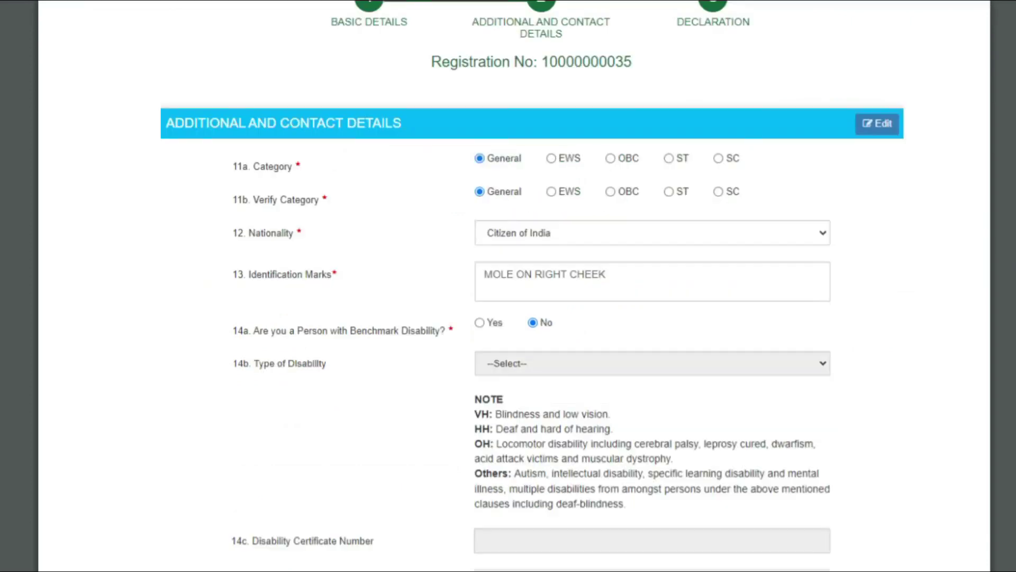
pyautogui.scroll(-5, 882, 293)
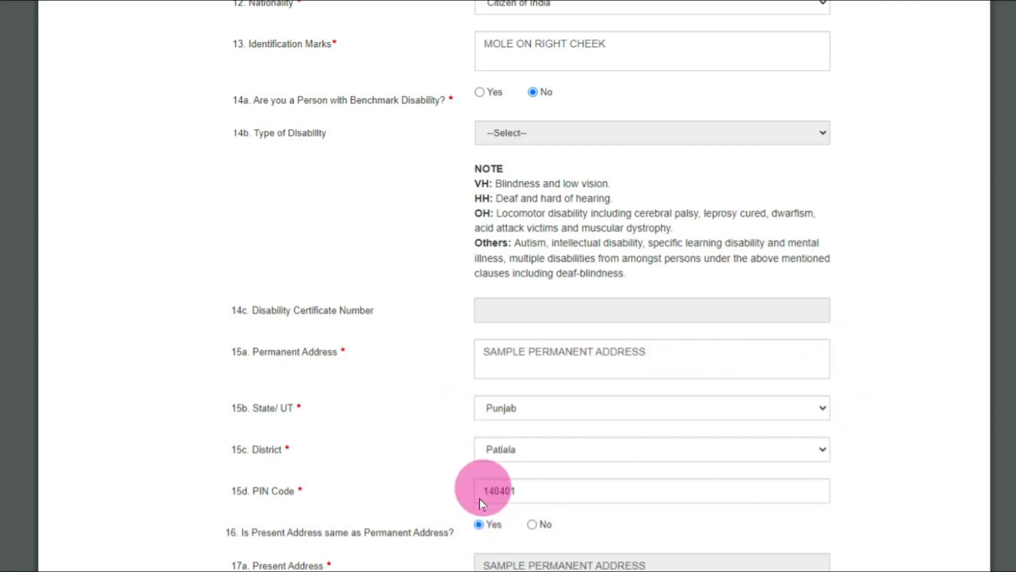
pyautogui.scroll(-10, 476, 529)
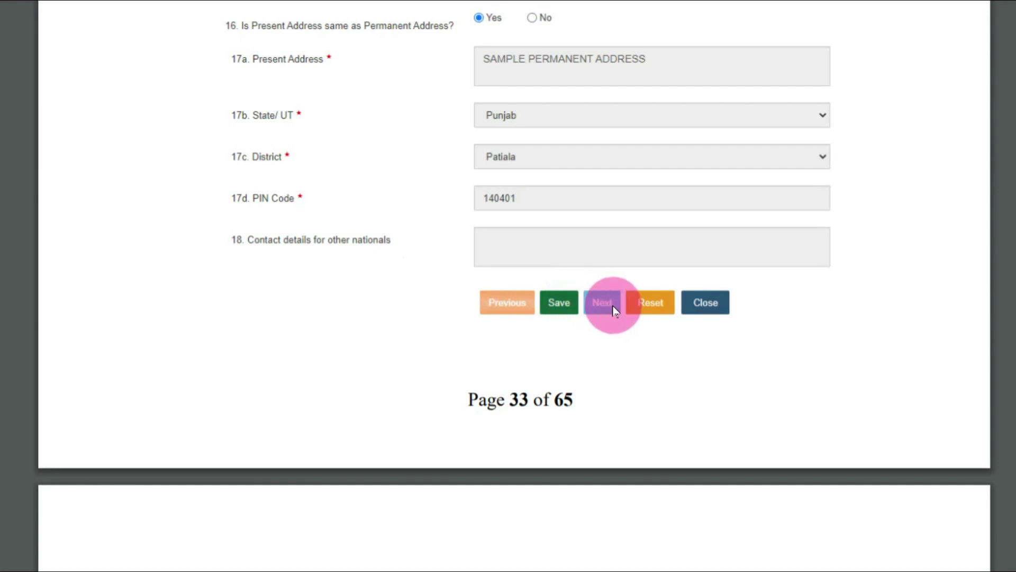
# Examine the sample Combined Higher Secondary (10+2) Level Examination, 2021 application form in Annexure-IVA, including examination centre preferences and typing test medium
pyautogui.scroll(-9, 611, 308)
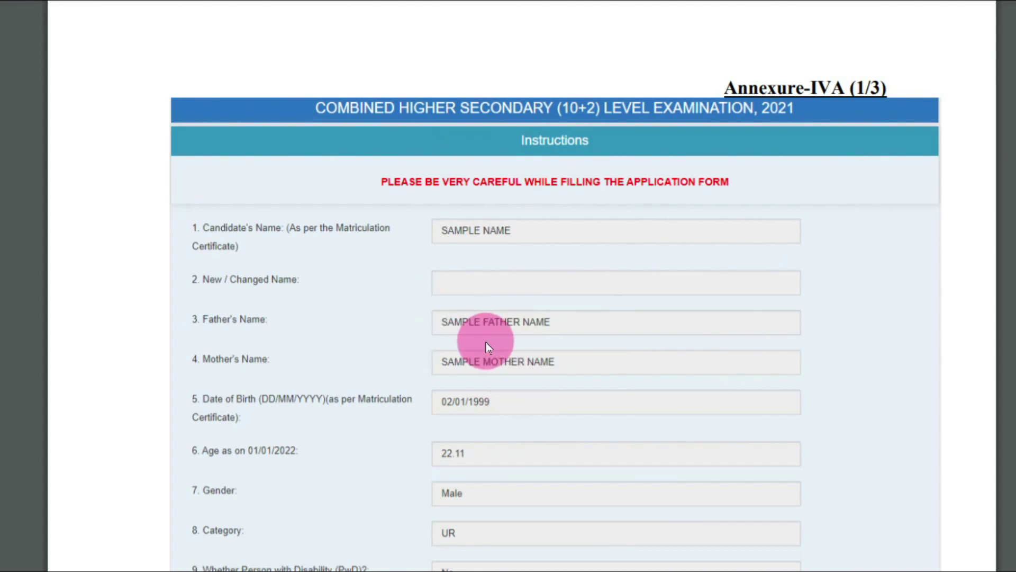
pyautogui.scroll(-10, 486, 342)
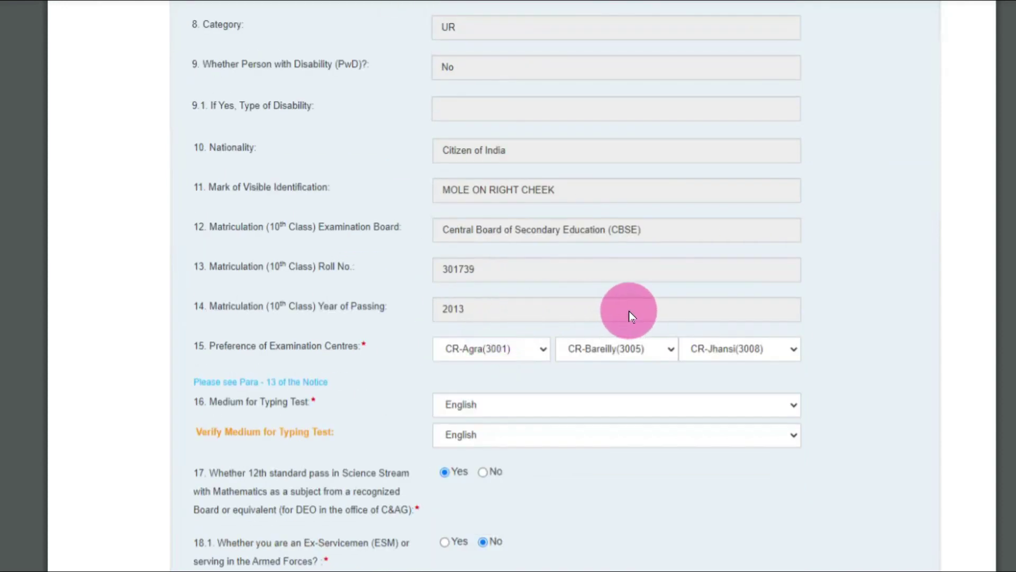